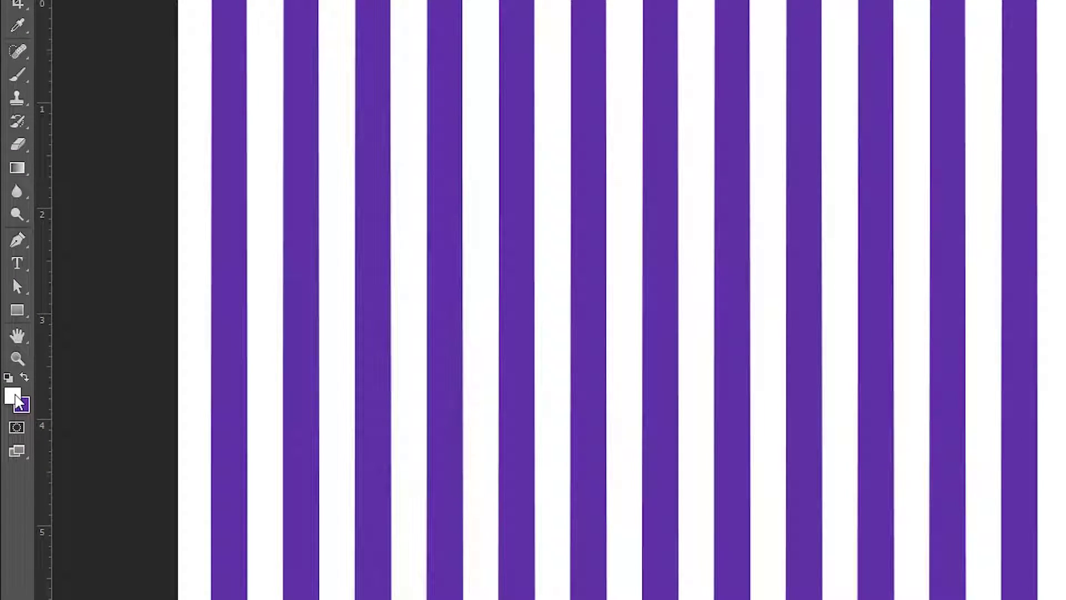
- Set the foreground colour to bright red ff4747
left_click(17, 396)
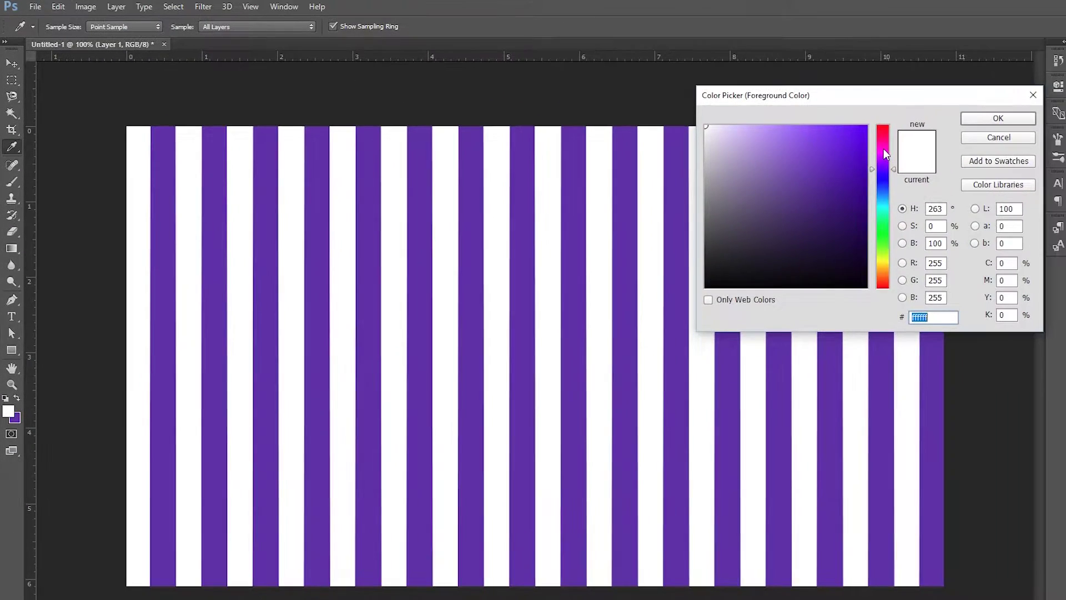
left_click(885, 143)
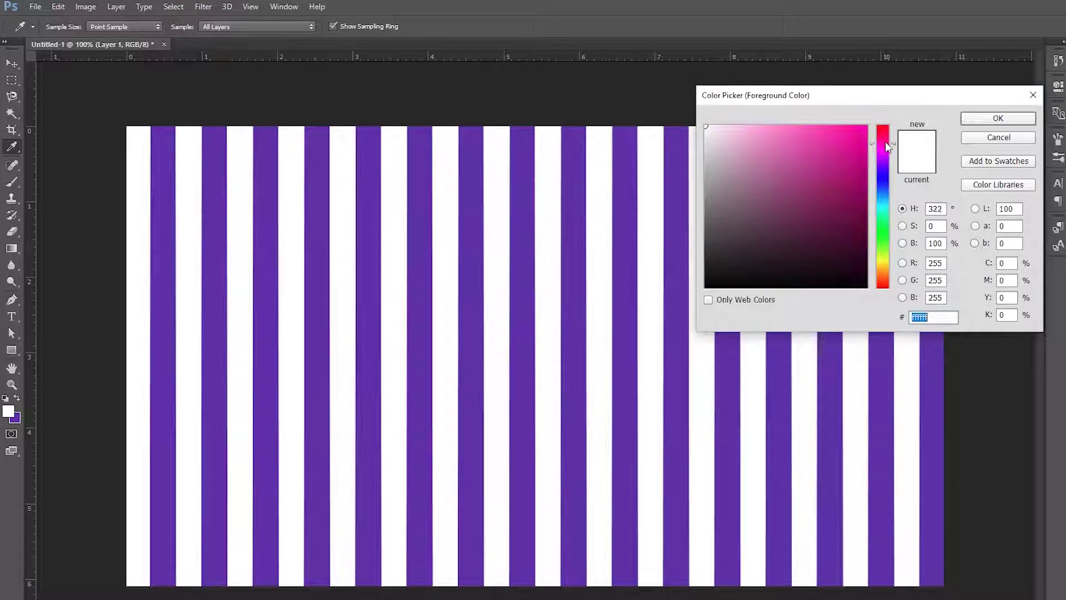
left_click_drag(885, 142, 885, 127)
left_click_drag(777, 134, 822, 126)
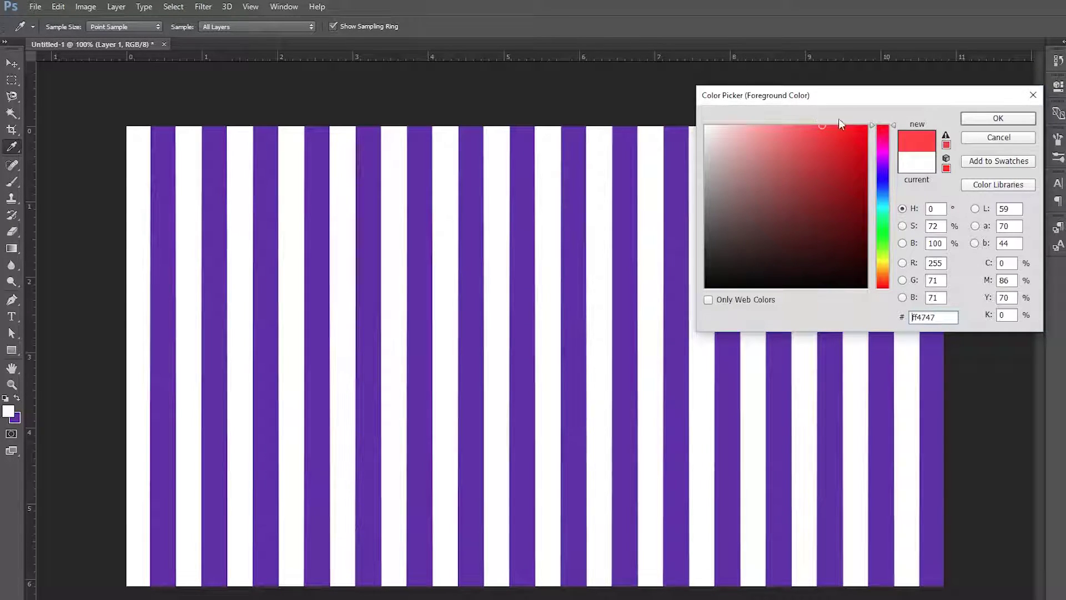
left_click(1002, 119)
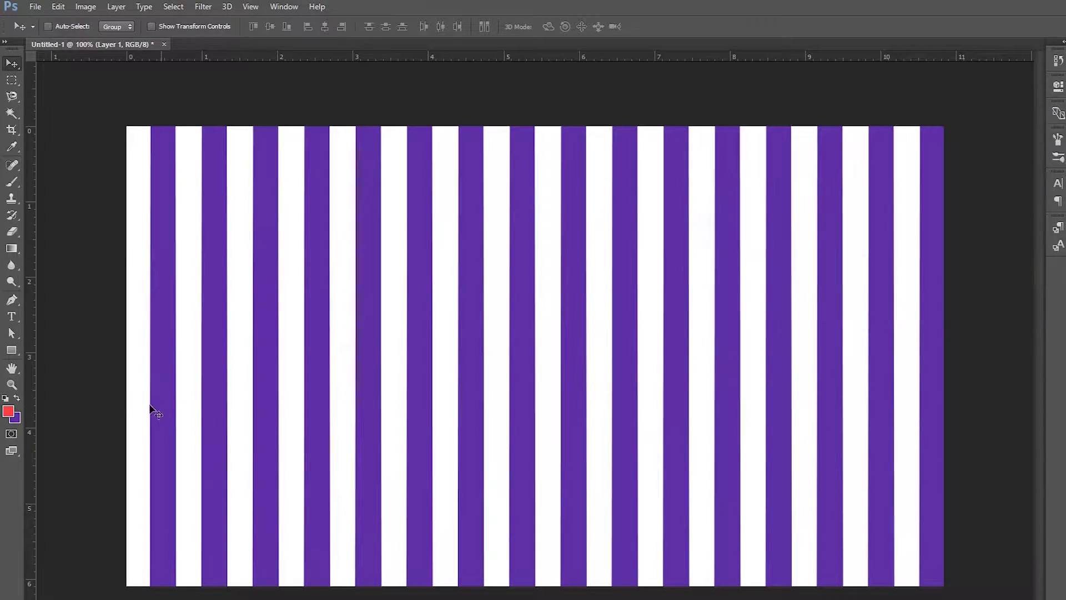
- Swap the colours so red is the background, then make the foreground dark grey 525252
left_click(16, 397)
left_click(7, 411)
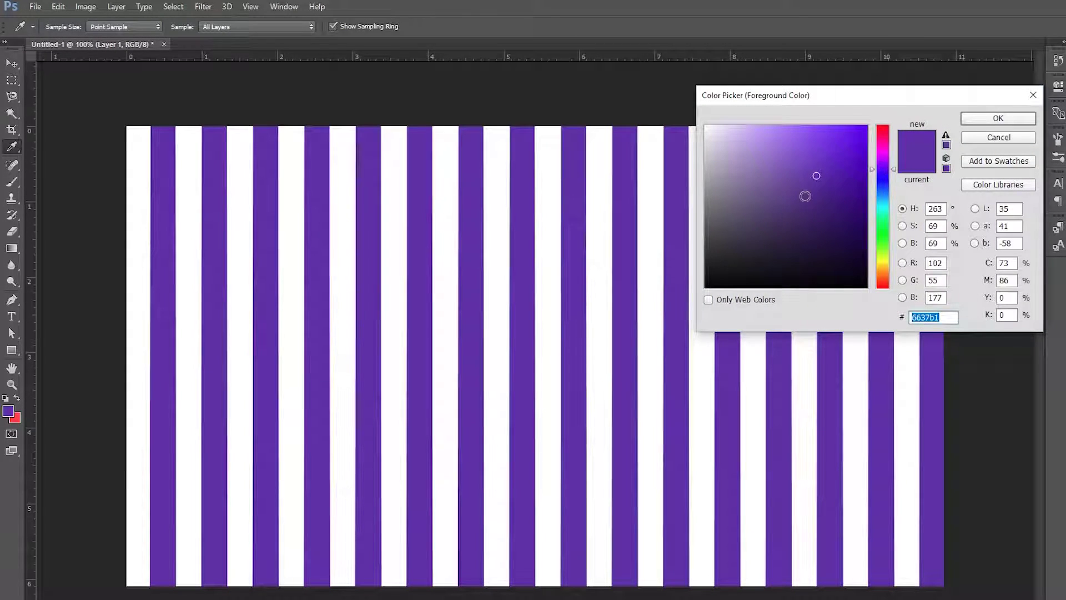
mouse_move(804, 194)
left_mouse_down()
mouse_move(719, 240)
mouse_move(702, 231)
left_mouse_up()
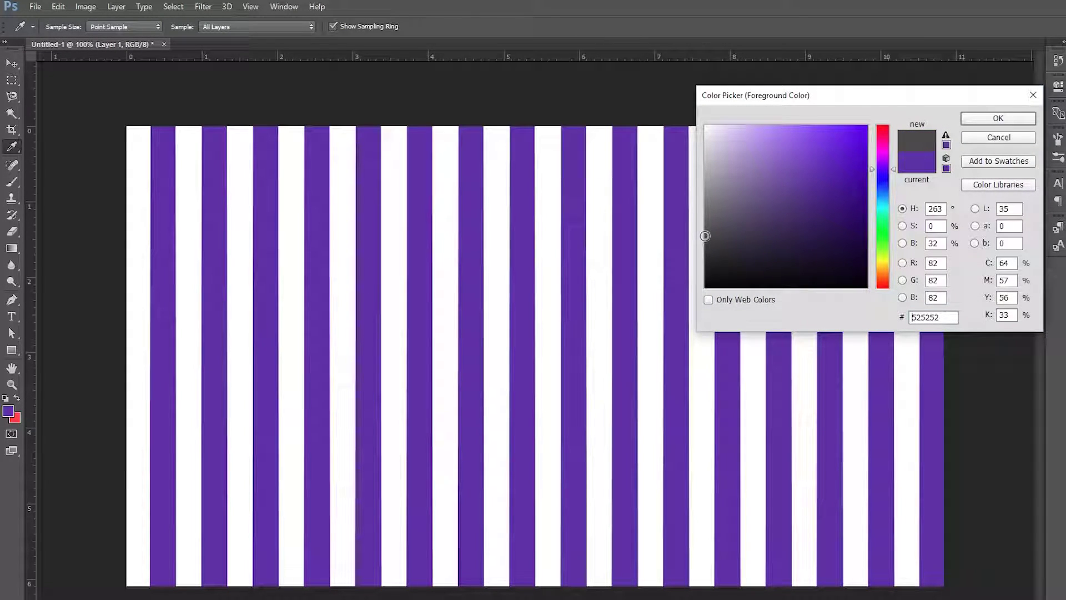
left_click(998, 118)
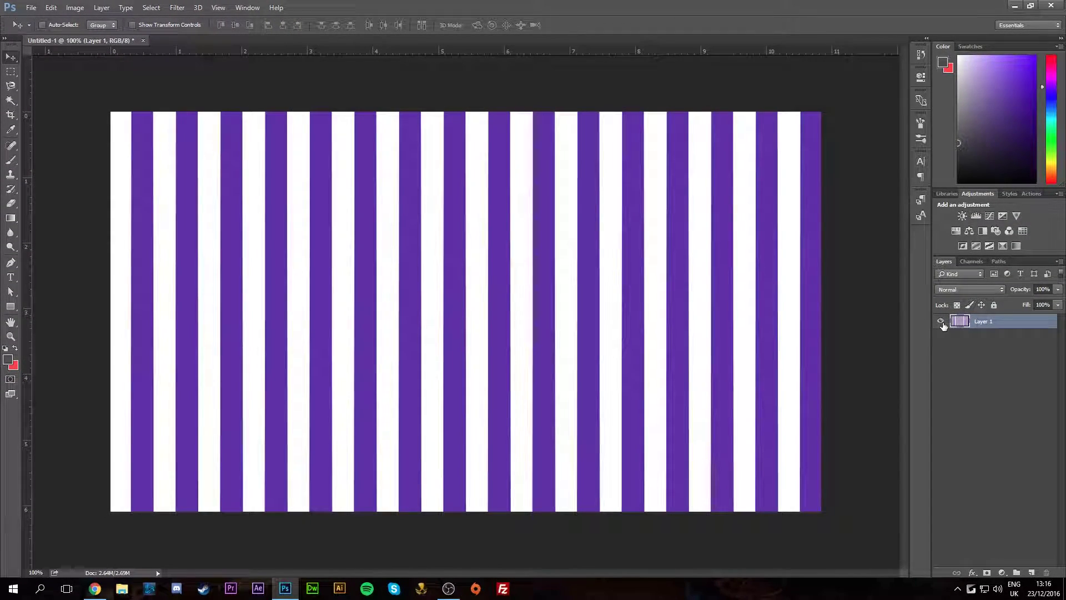
- Hide the striped Layer 1 and create a new empty Layer 2 above it
left_click(941, 322)
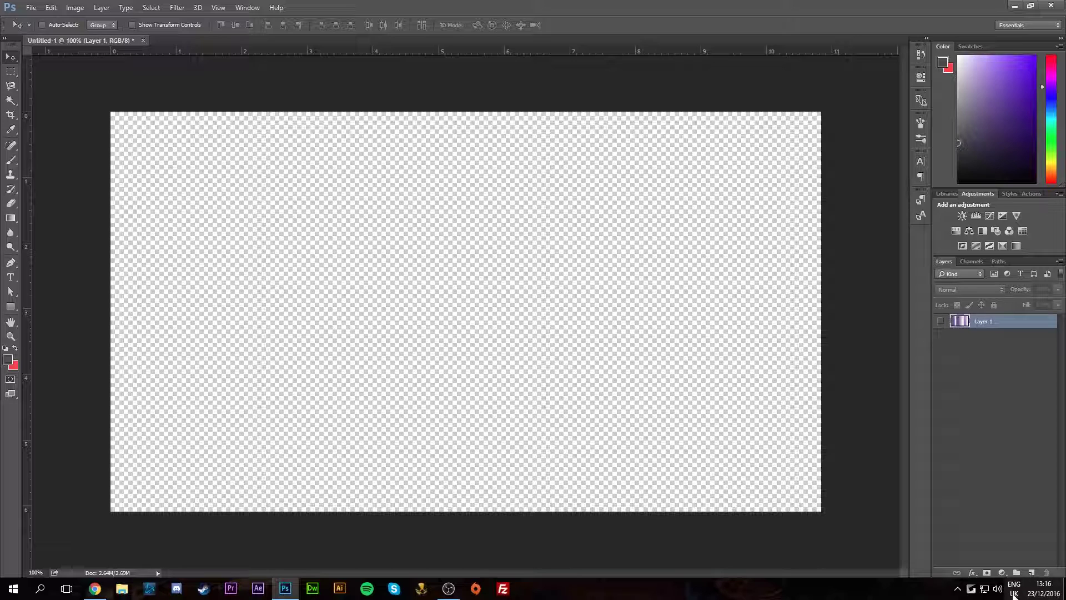
left_click(1030, 573)
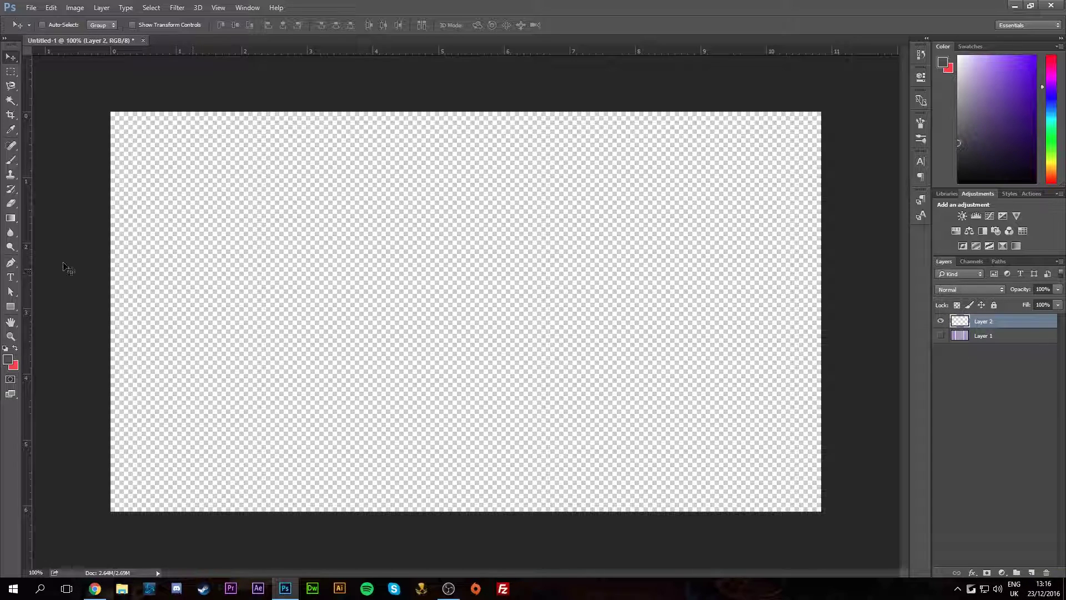
- Draw a linear foreground-to-background gradient on Layer 2, from the canvas top to the bottom
left_click(12, 219)
right_click(13, 239)
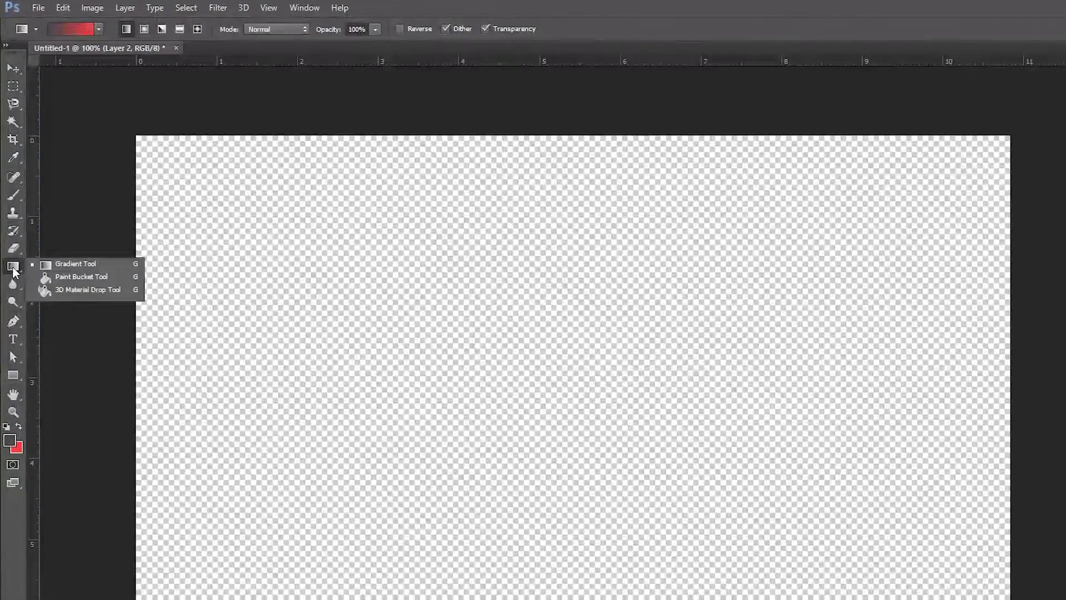
left_click(57, 267)
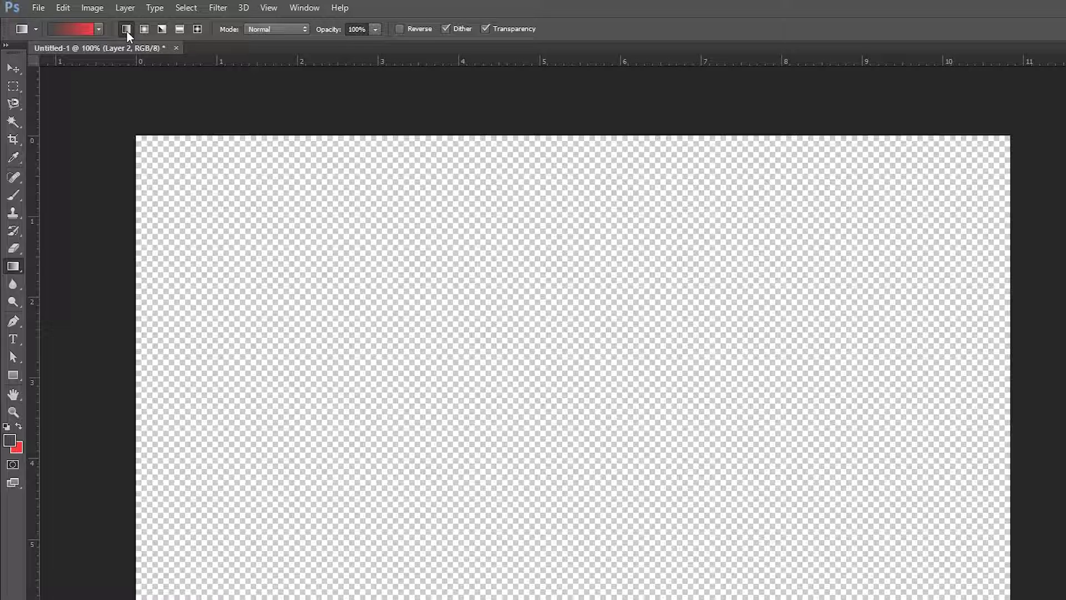
left_click(98, 29)
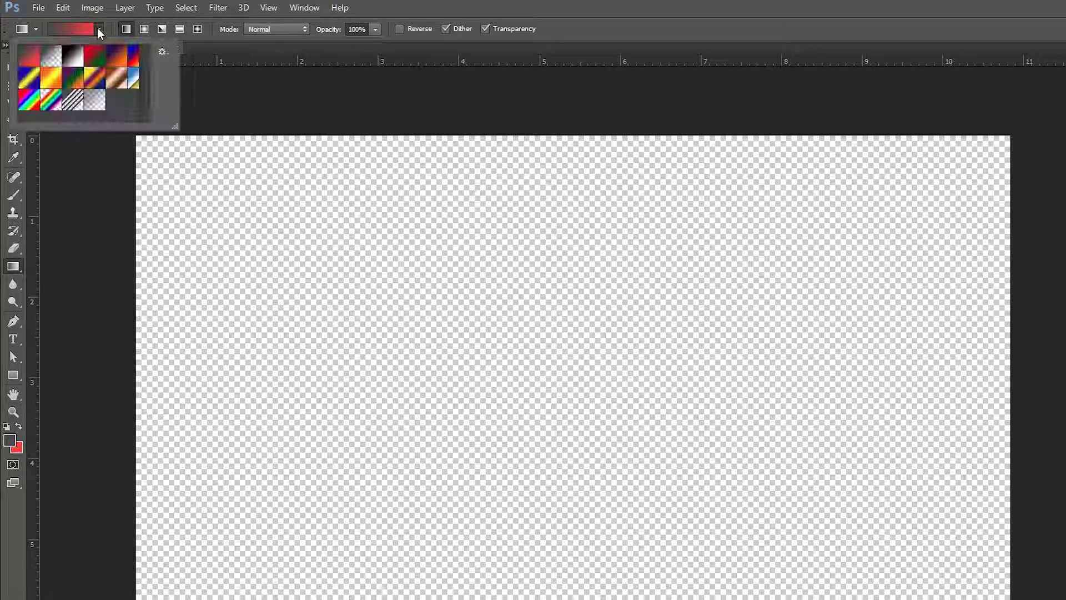
double_click(28, 58)
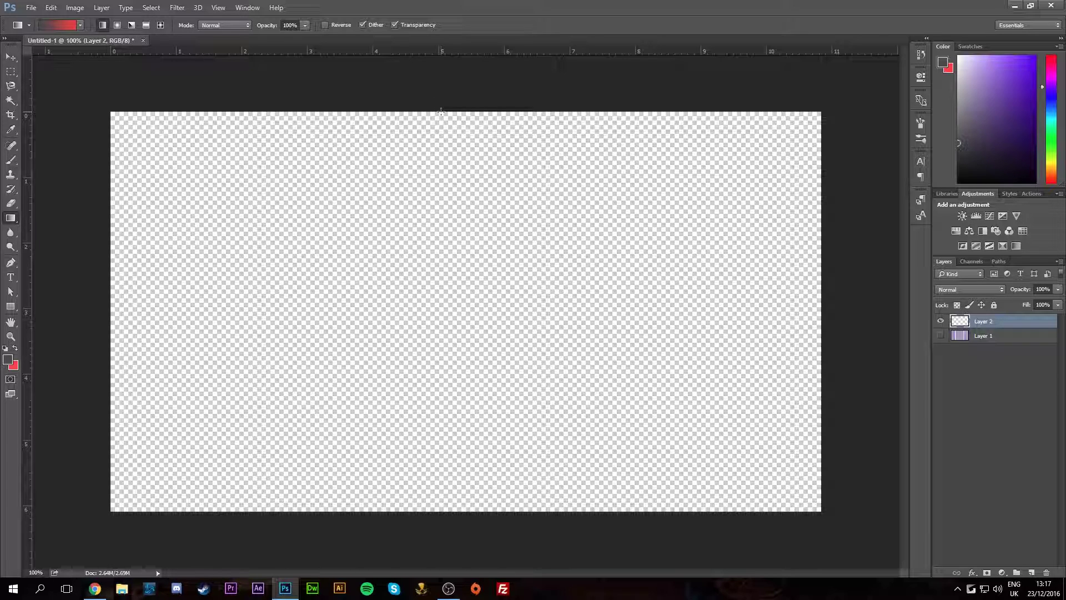
left_click_drag(440, 111, 450, 512)
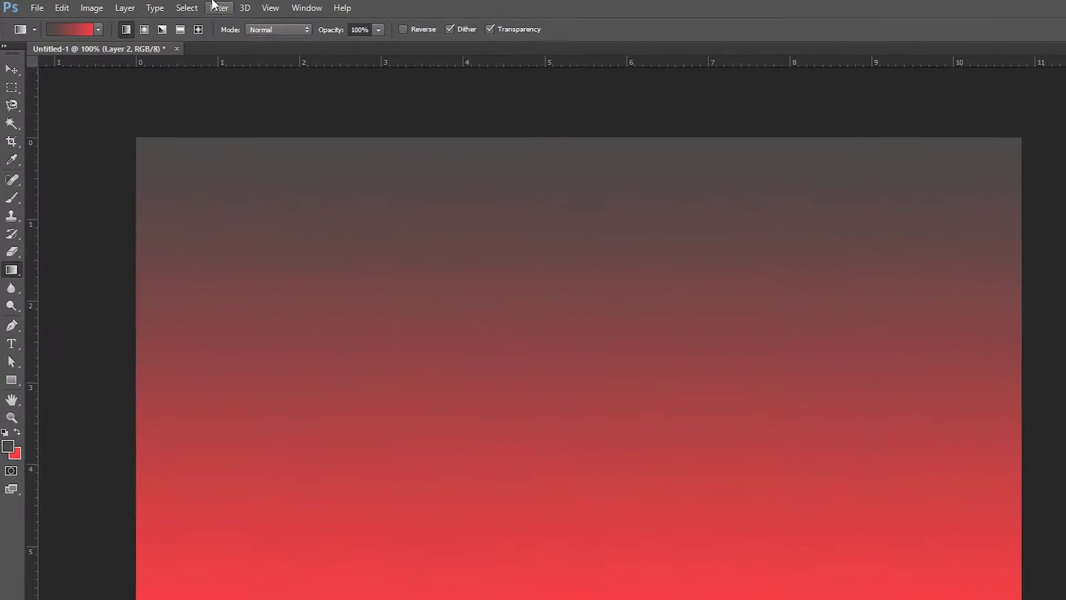
- Open Filter > Distort > Wave and drop the wavelength and amplitude to 1–2
left_click(178, 8)
mouse_move(305, 211)
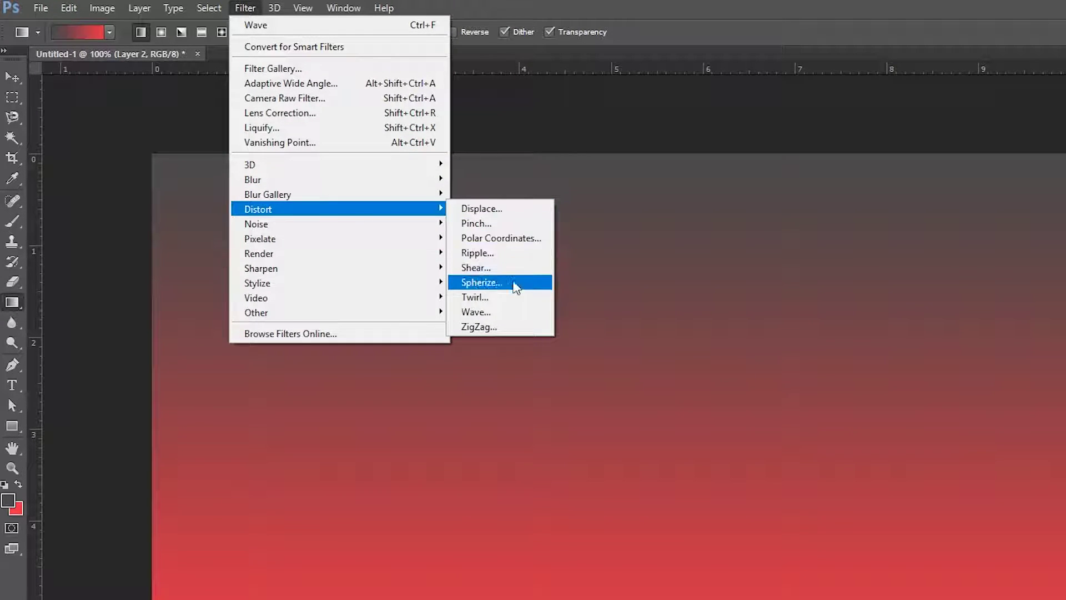
left_click(505, 309)
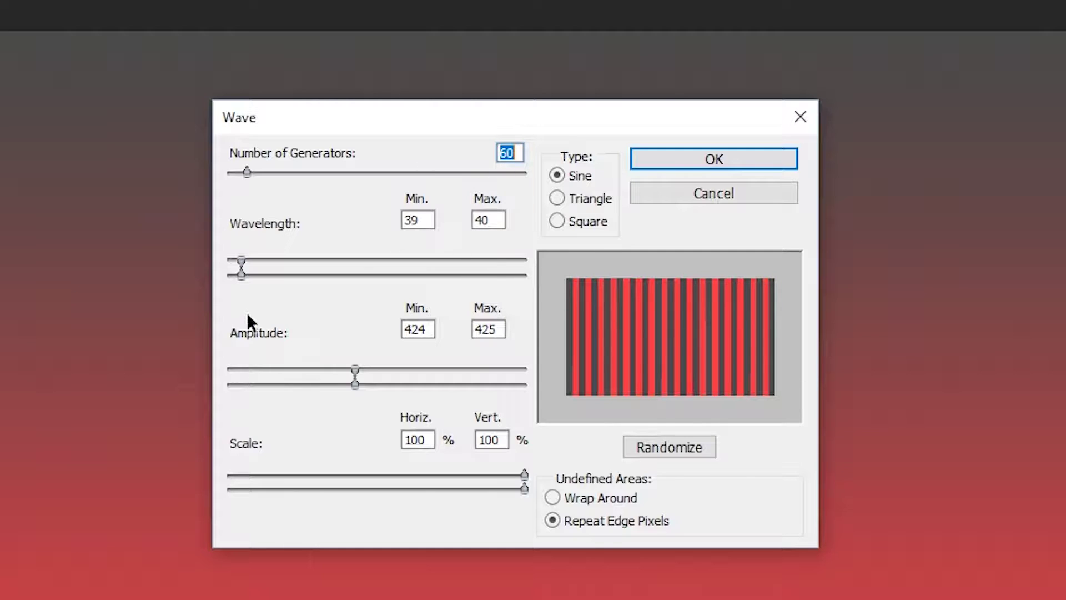
left_click_drag(240, 276, 228, 276)
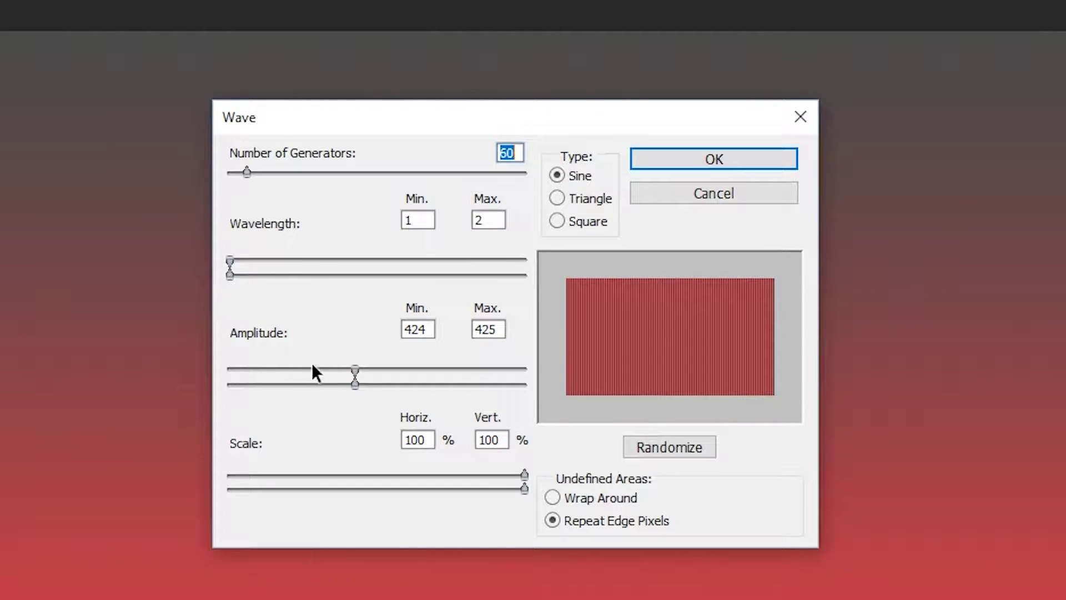
left_click_drag(367, 381, 214, 375)
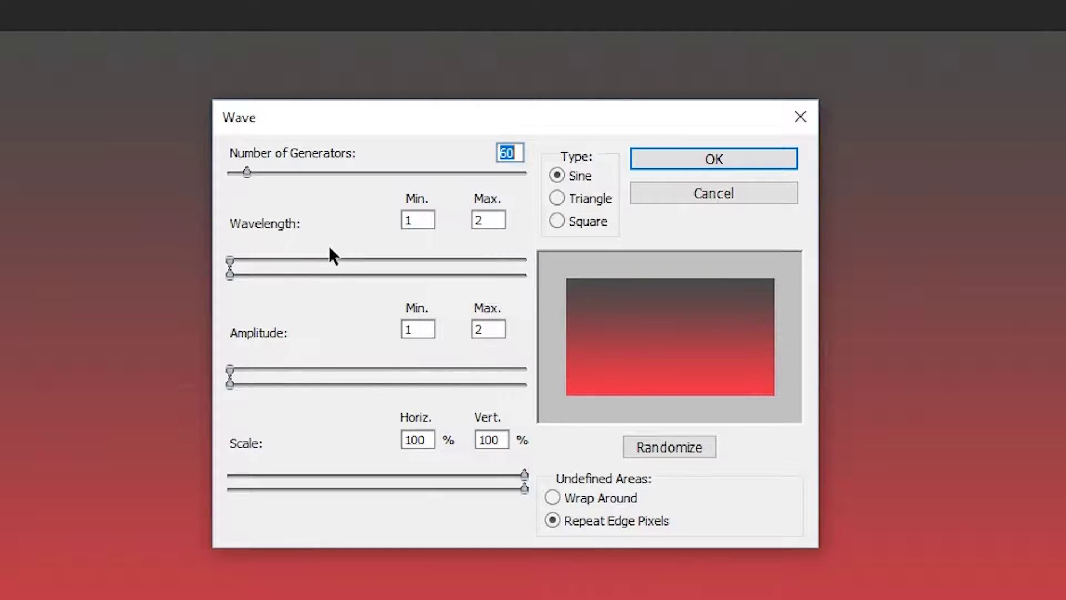
- Raise the Wave wavelength to about 70–71 and the amplitude to 244–245 for even stripes
left_click_drag(230, 260, 252, 265)
left_click_drag(248, 259, 265, 276)
mouse_move(253, 260)
left_mouse_down()
mouse_move(263, 261)
mouse_move(253, 274)
left_mouse_up()
left_click_drag(232, 371, 297, 371)
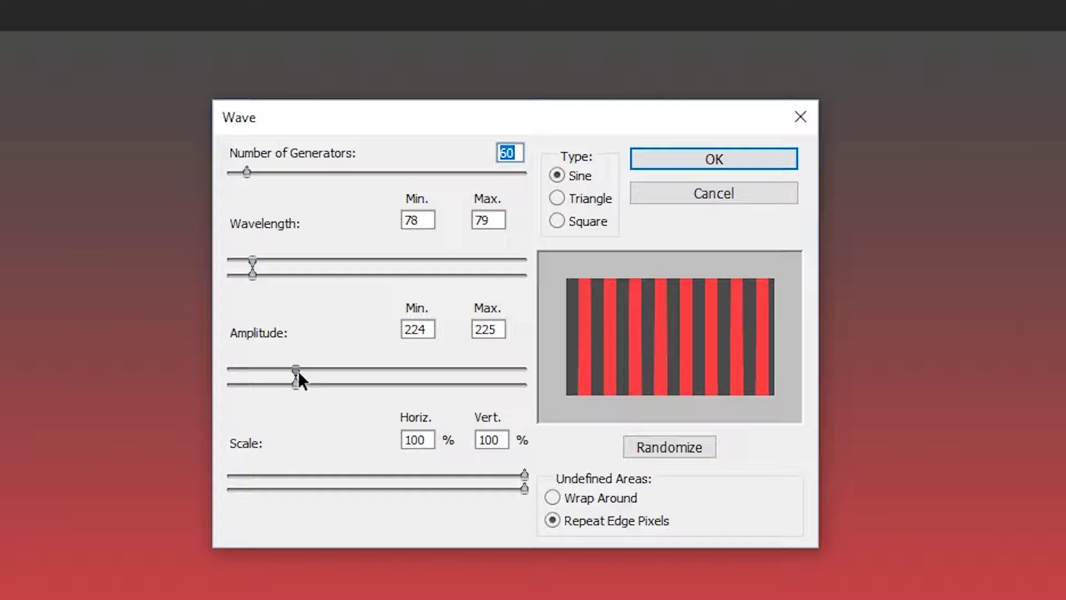
left_click_drag(297, 371, 304, 370)
- Set the Wave wavelength to minimum 72 and maximum 73 and apply the filter
left_click_drag(253, 276, 252, 276)
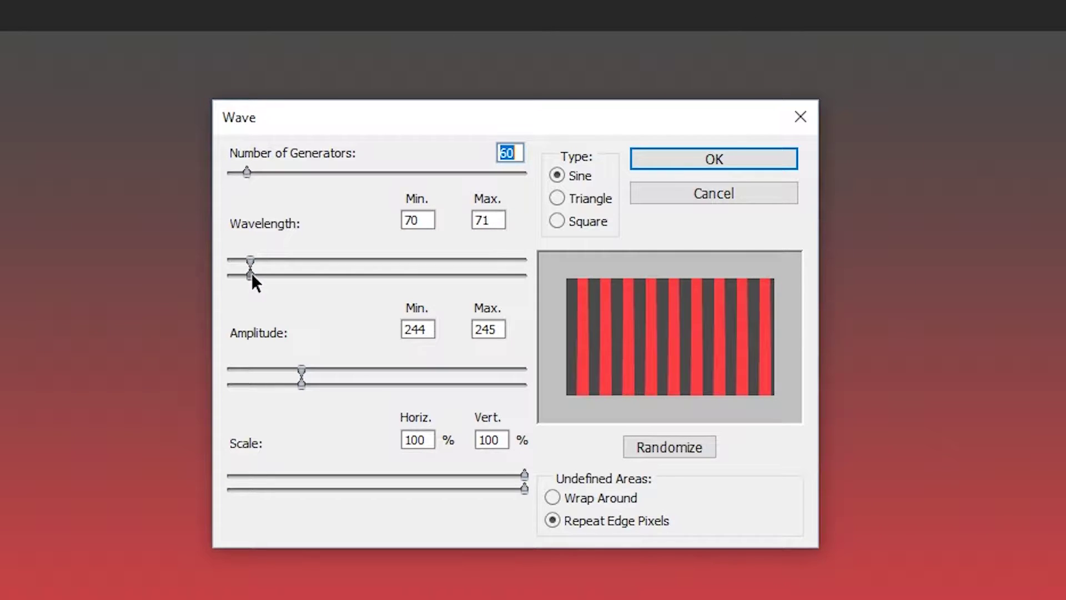
double_click(425, 223)
type("71")
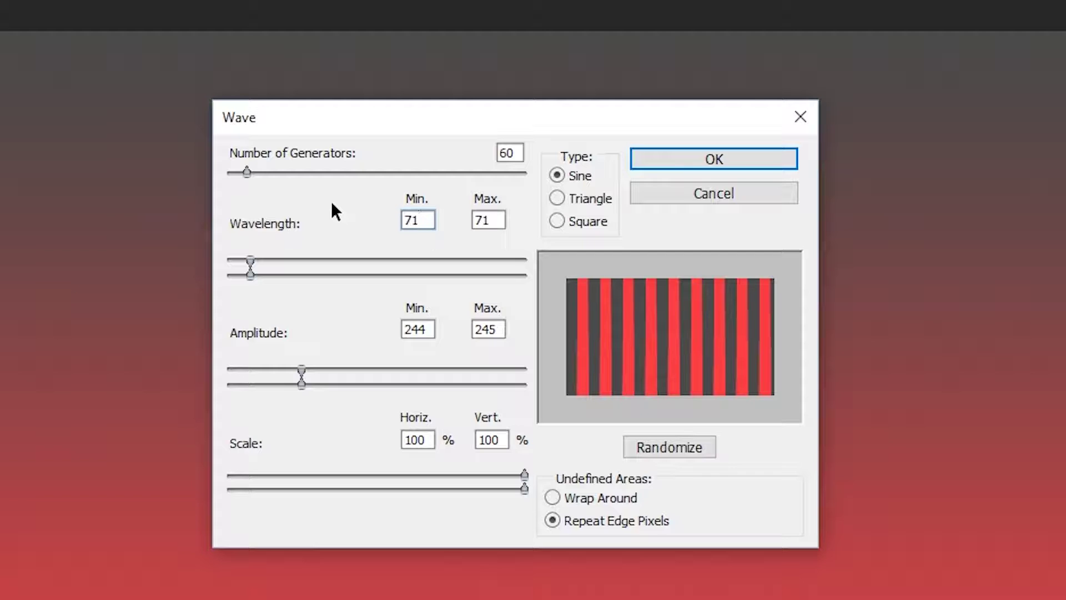
double_click(502, 218)
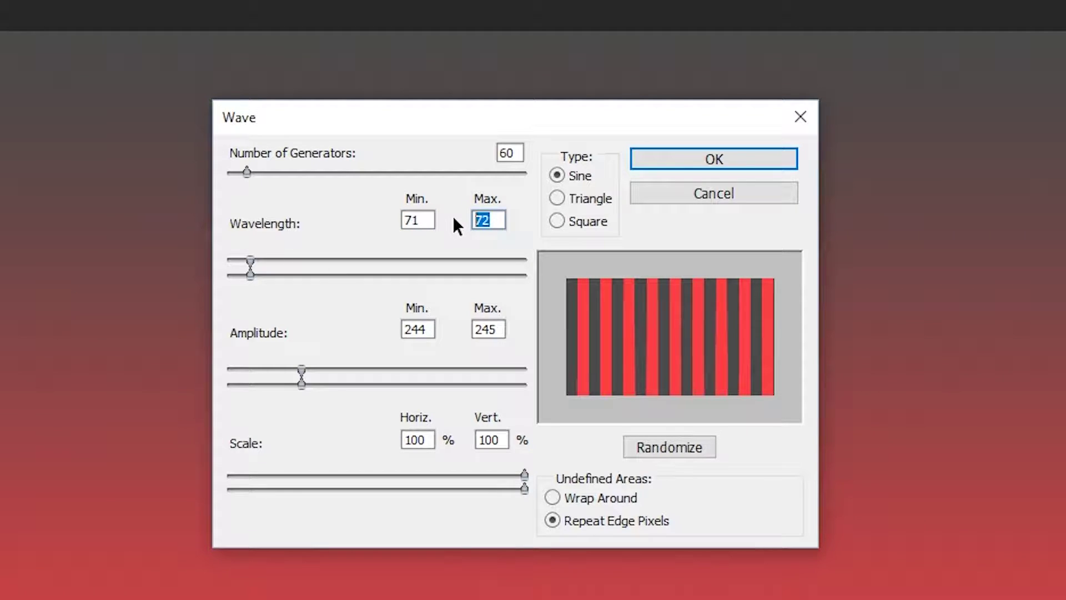
double_click(424, 221)
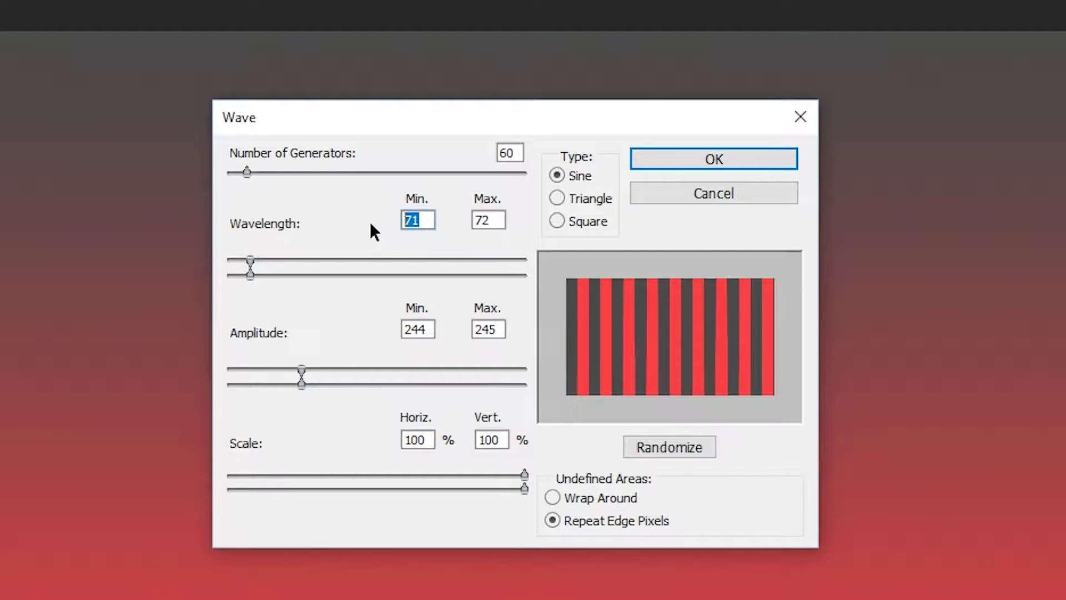
type("72")
double_click(497, 222)
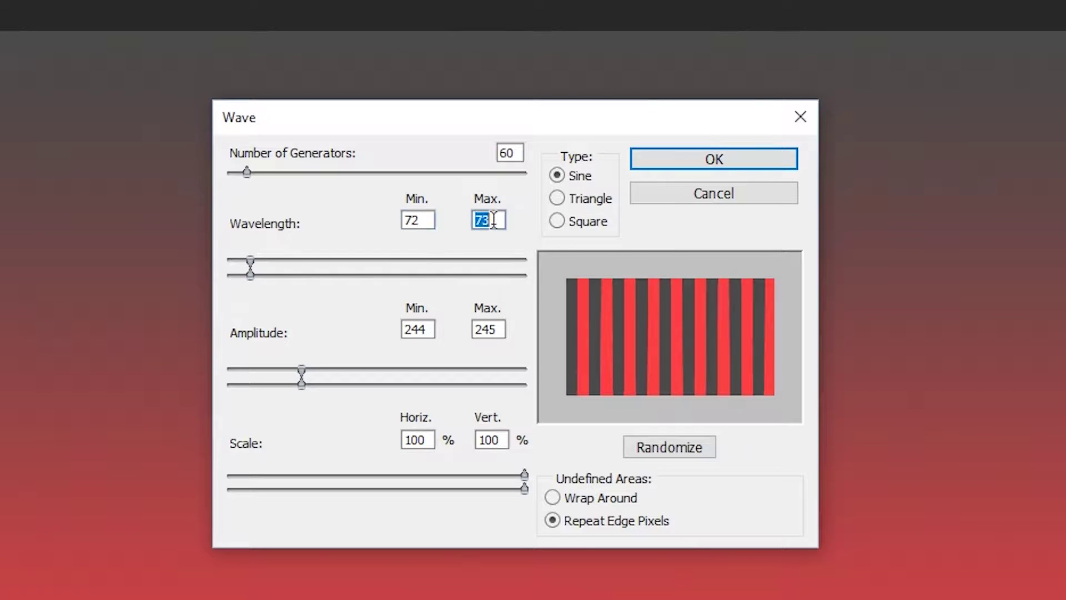
key("Up")
left_click(728, 162)
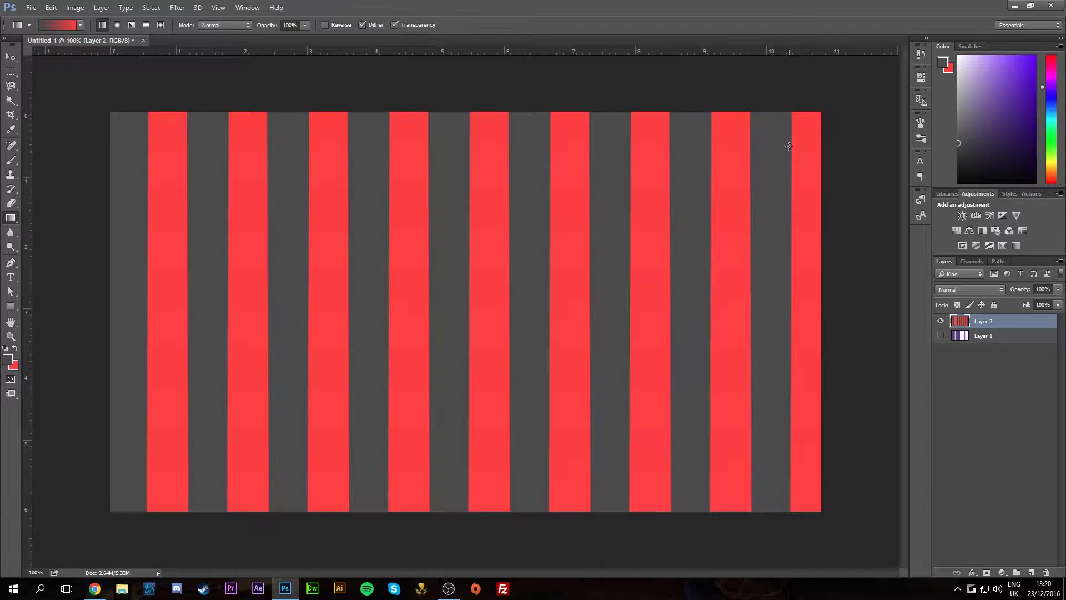
left_click(11, 57)
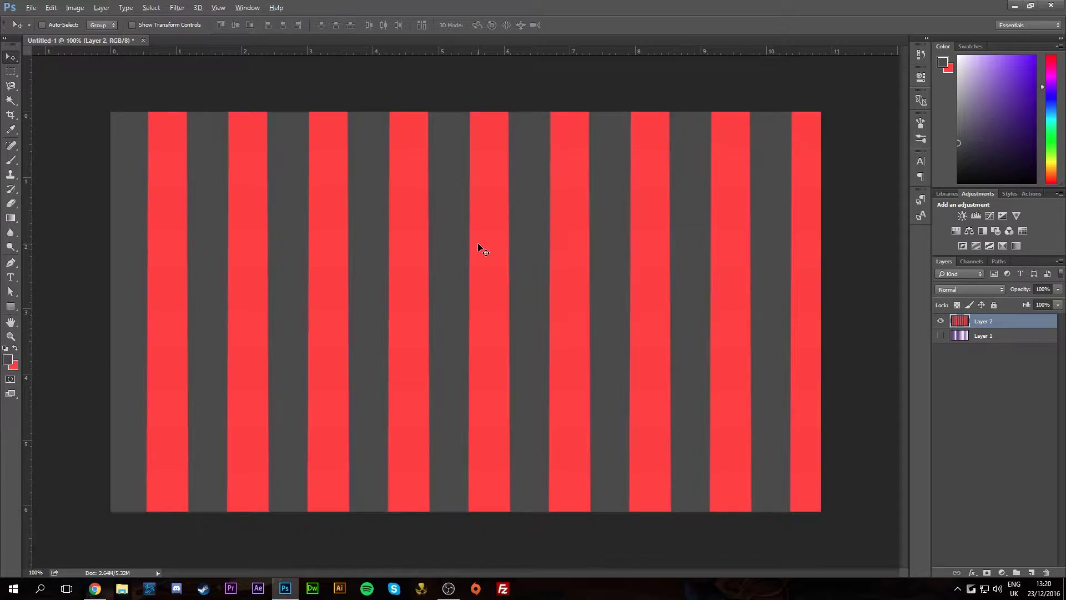
- Rotate Layer 2's stripes about 34° and scale them up to cover the whole canvas
key("ctrl+minus")
key("ctrl+t")
left_click_drag(745, 166, 813, 355)
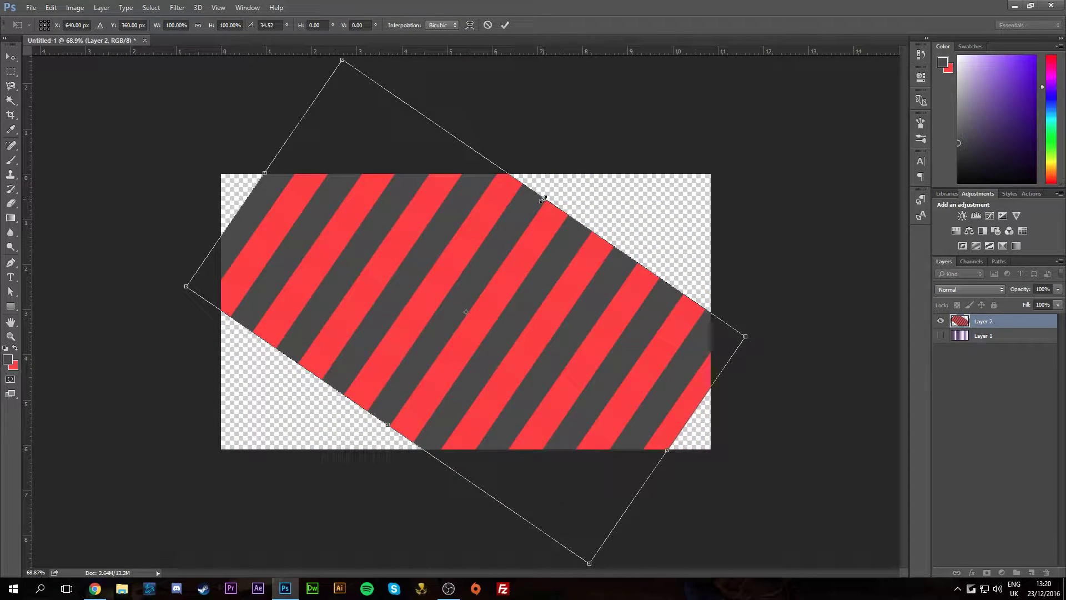
left_click_drag(543, 198, 769, 68)
left_click_drag(645, 224, 614, 308)
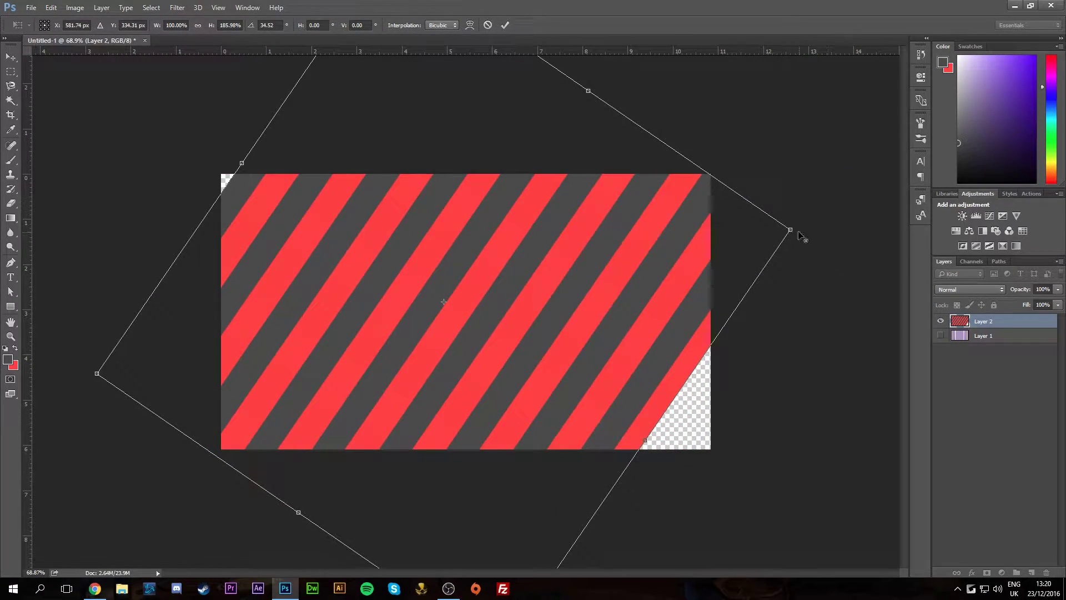
left_click_drag(800, 234, 881, 174)
left_click_drag(698, 231, 743, 236)
key("Return")
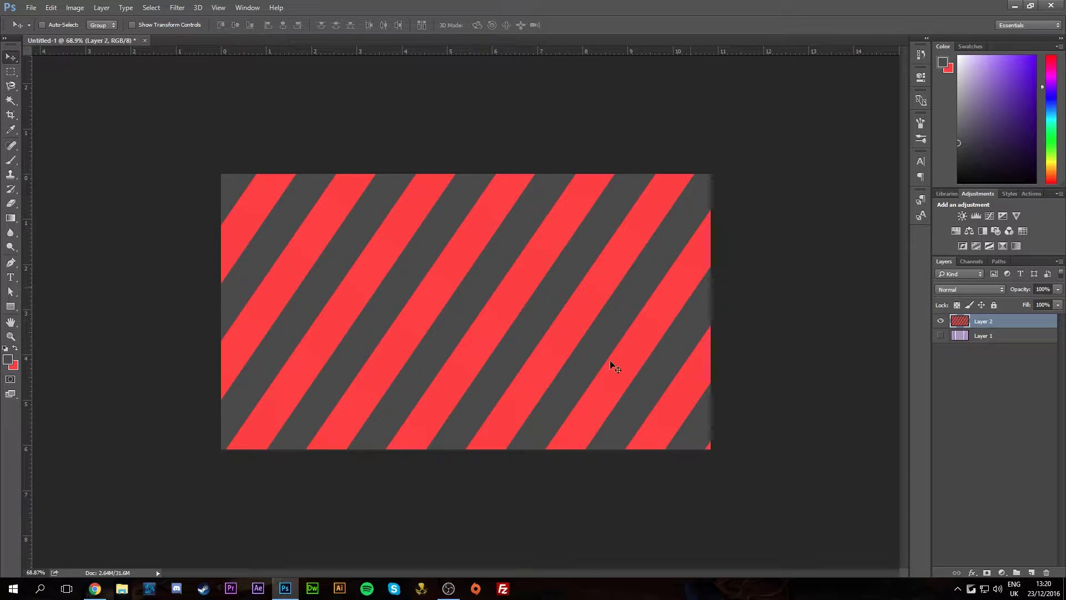
scroll(575, 341, "down", 3)
key("alt")
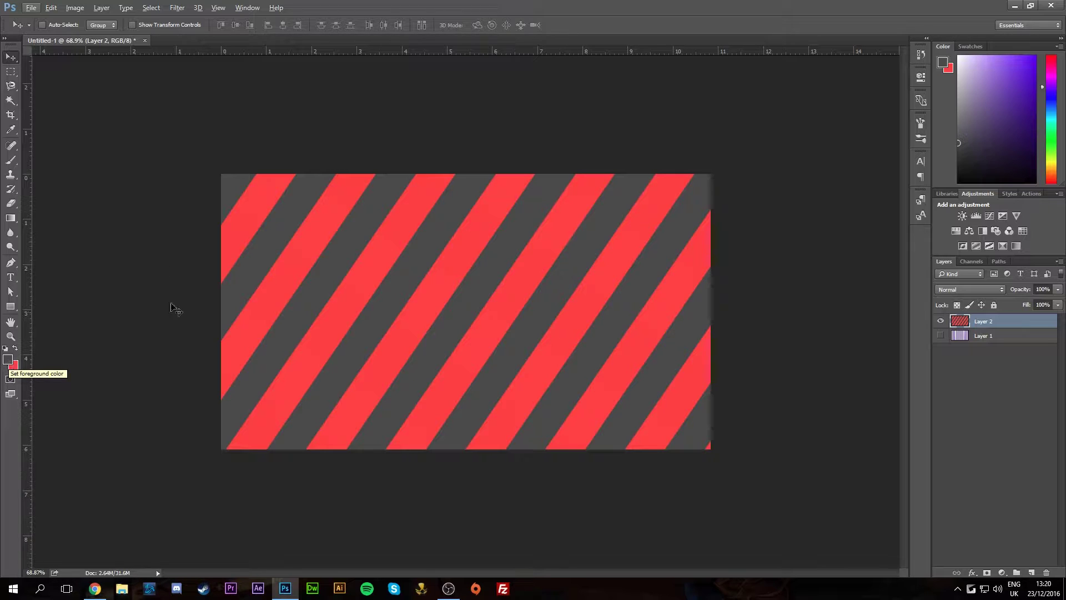
- Add a Hue/Saturation adjustment layer with Colorize on, hue about 247 and saturation 50
left_click(956, 230)
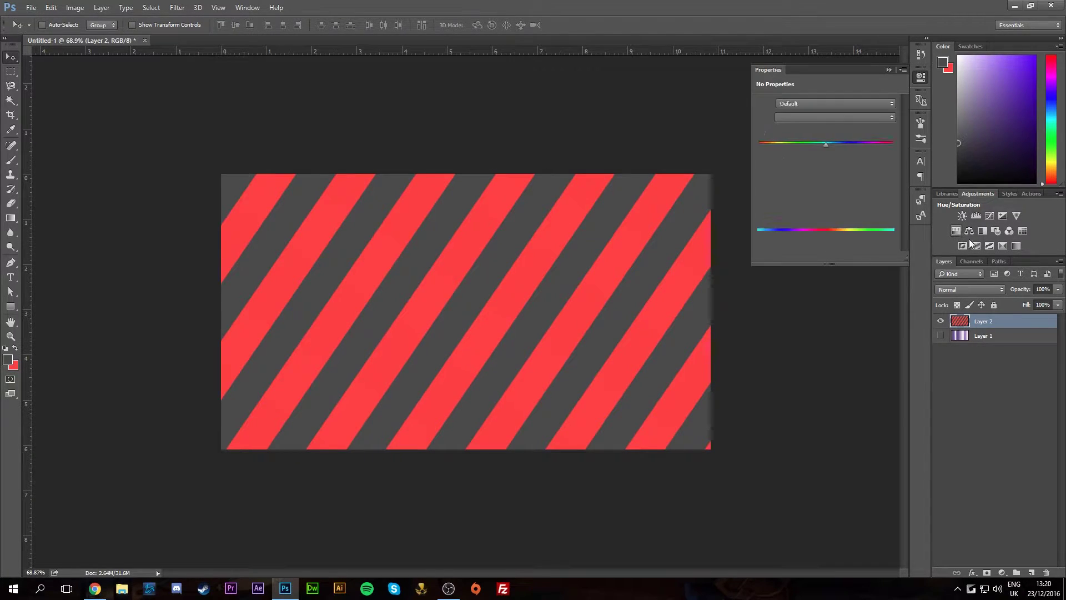
left_click(810, 206)
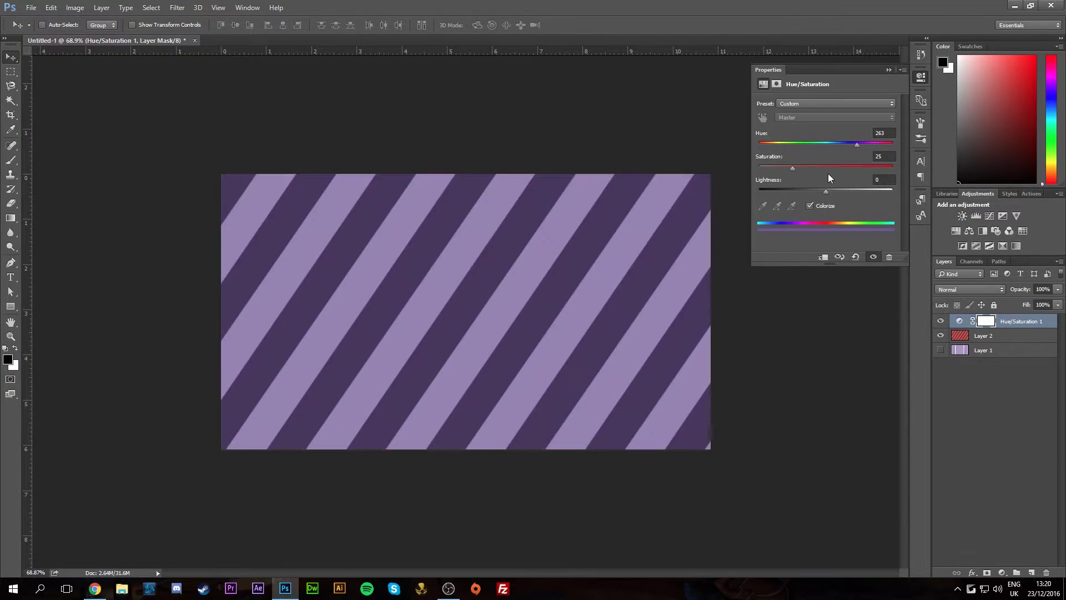
mouse_move(856, 149)
left_mouse_down()
mouse_move(807, 146)
mouse_move(825, 168)
mouse_move(817, 144)
mouse_move(848, 143)
left_mouse_up()
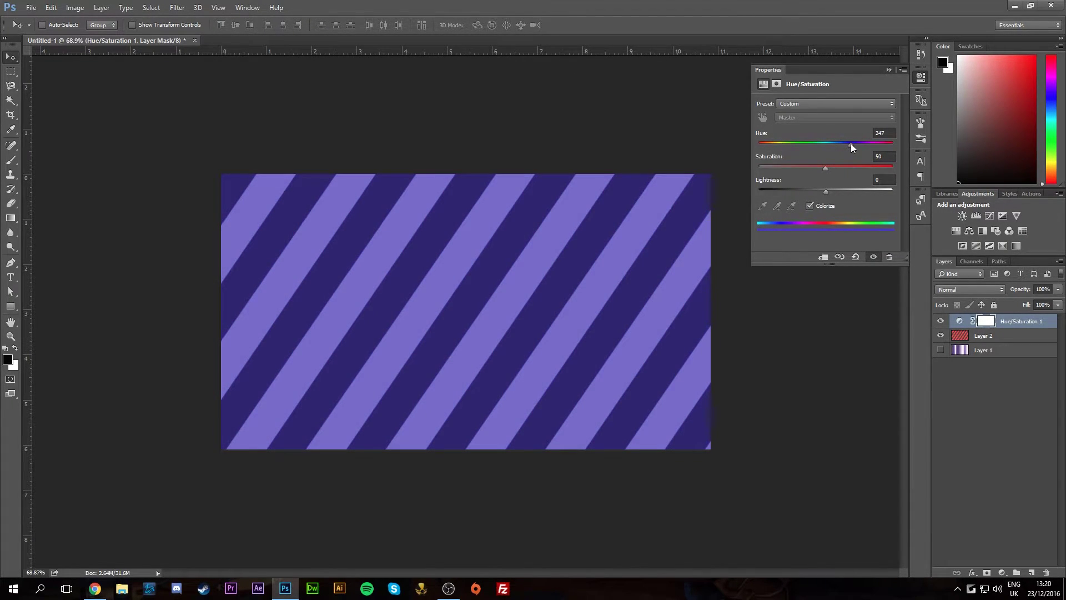